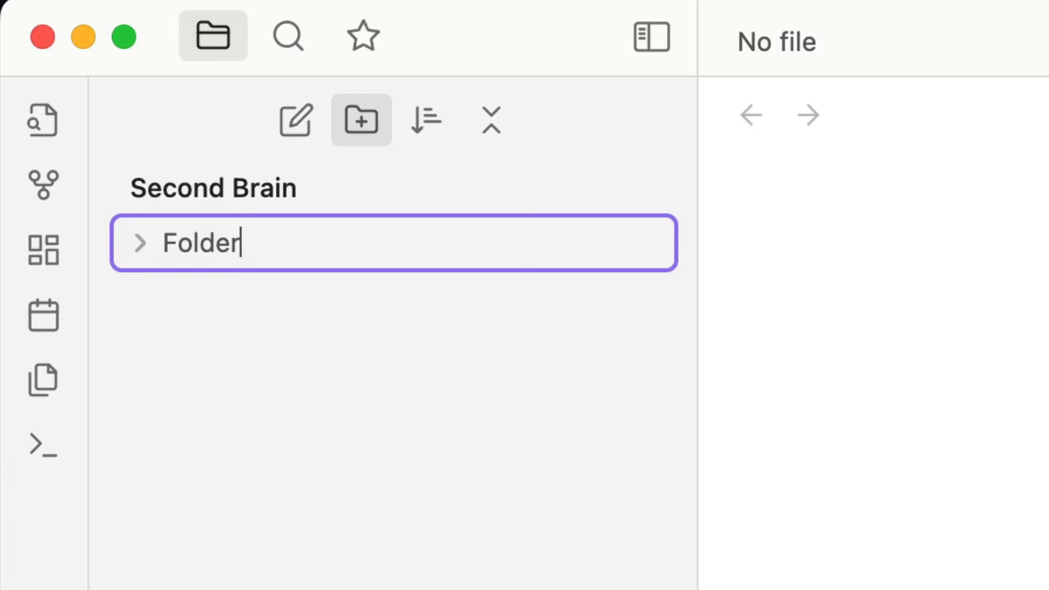
Name the new folder in the Second Brain vault "Folder 1".
type("1")
key("Return")
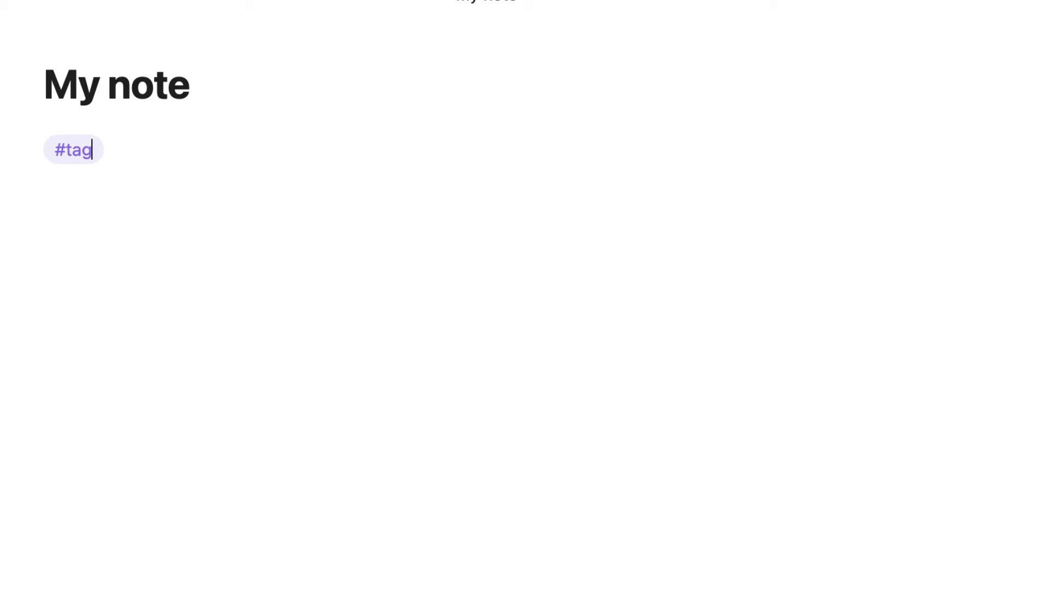
Add the tag #tag01 to My note and insert an internal link to My second note below it.
type("01")
key("Return")
type("[[My")
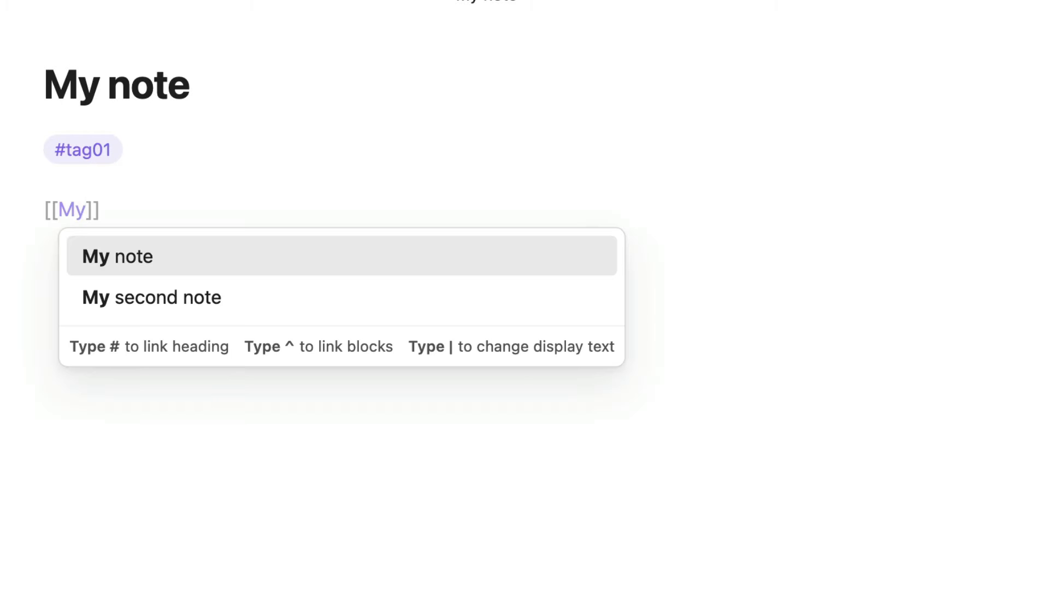
key("Down")
key("Return")
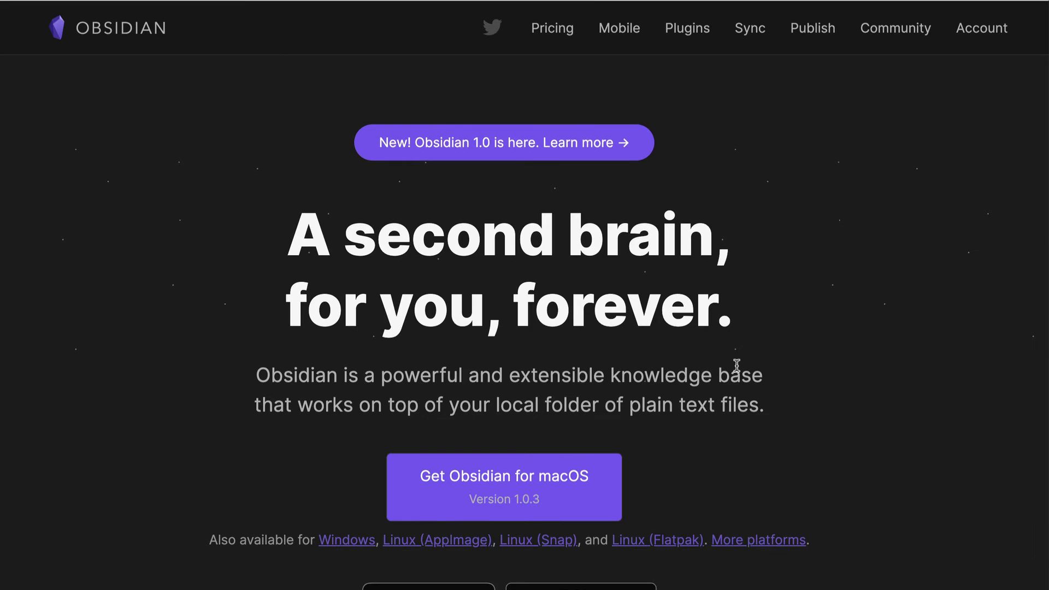
Open the Obsidian download page for more platforms and look through the Windows and macOS installers.
scroll(738, 366, "down", 2)
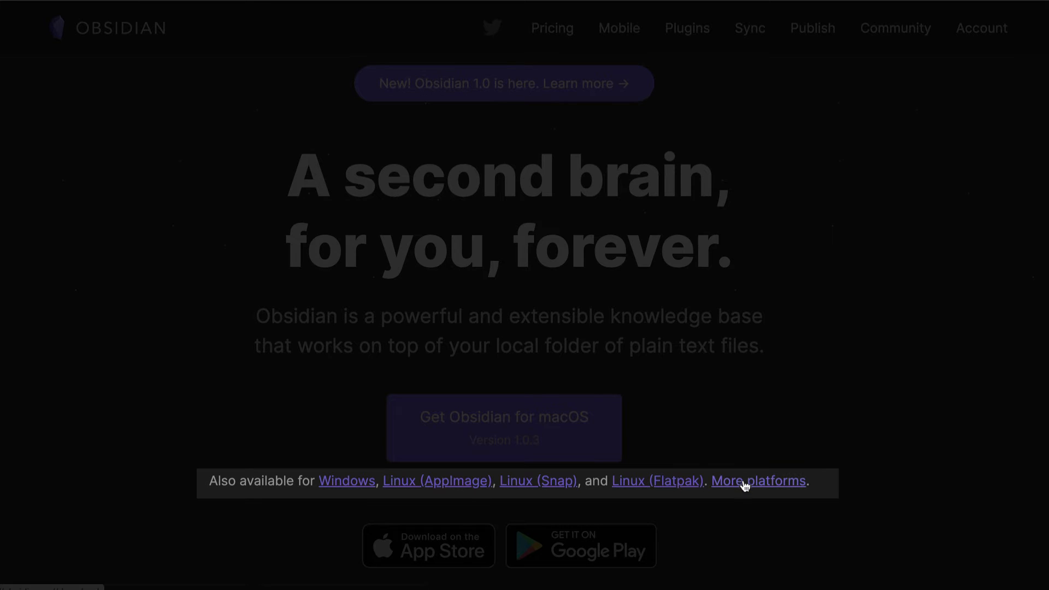
left_click(745, 483)
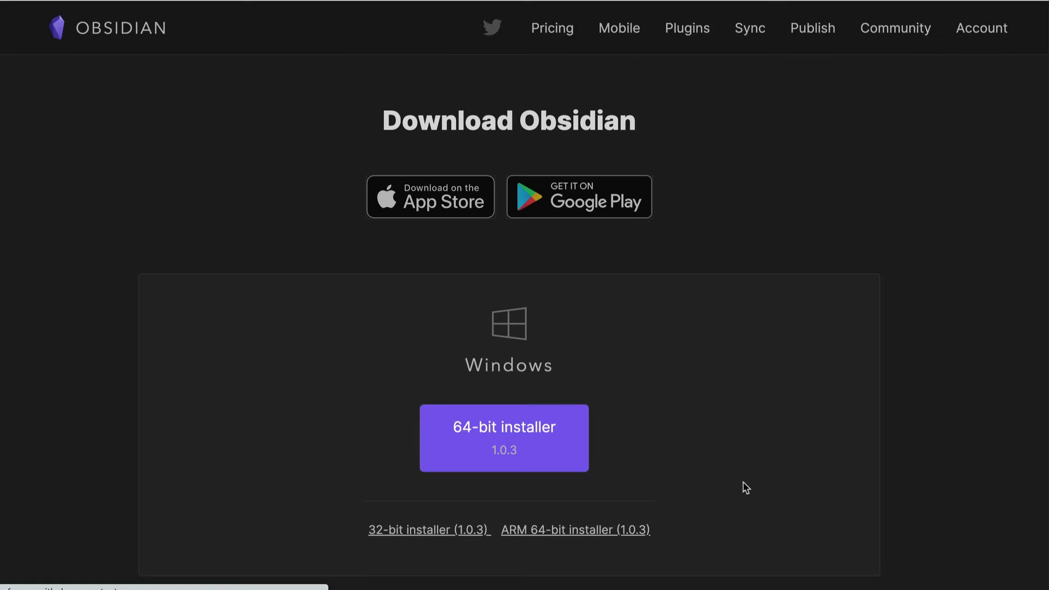
scroll(746, 487, "down", 1)
scroll(746, 488, "down", 8)
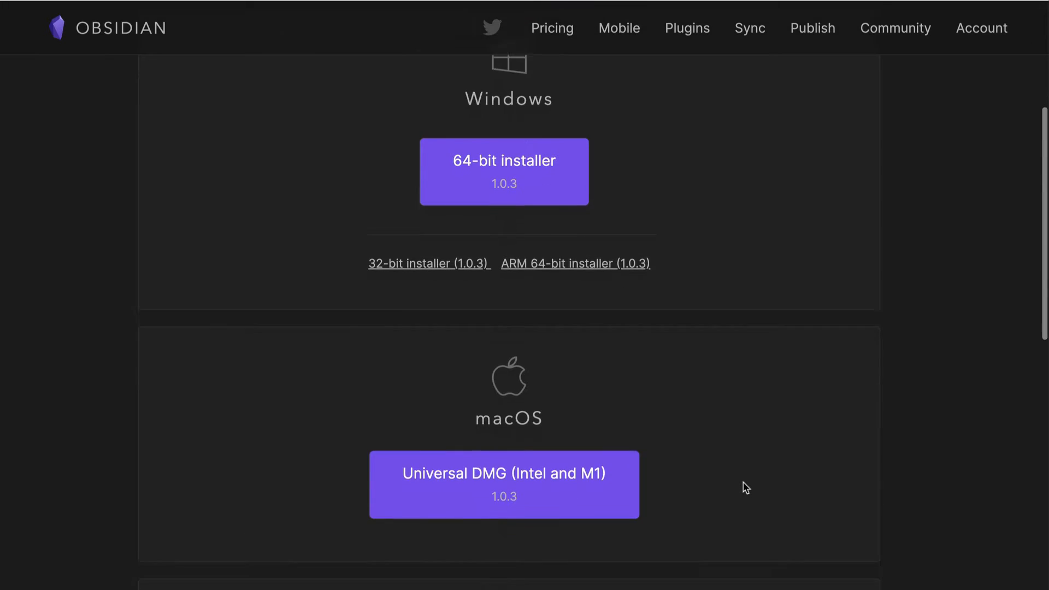
scroll(746, 488, "down", 2)
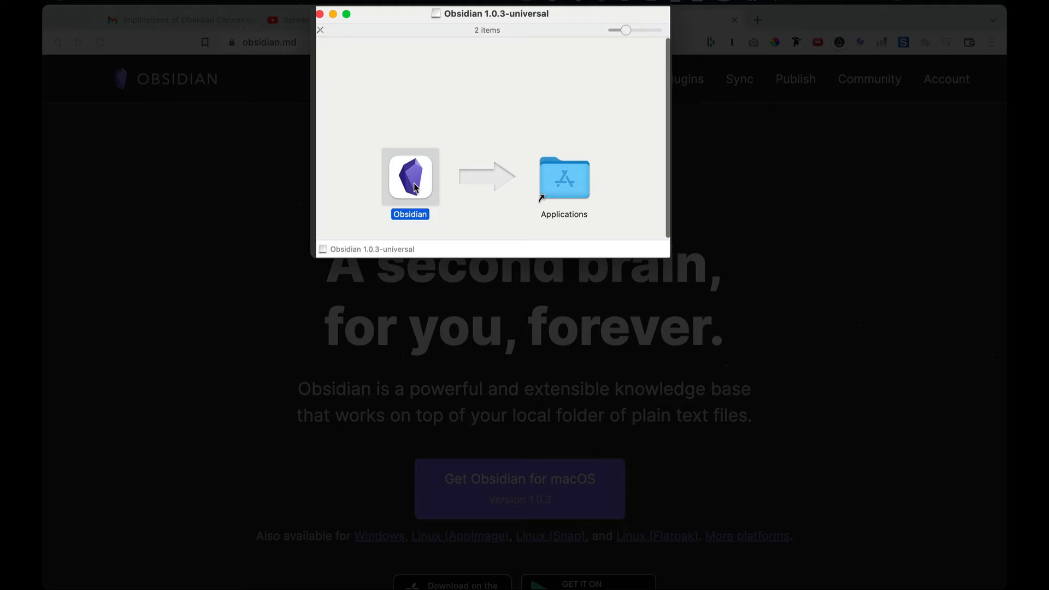
Install Obsidian by copying it from the disk image to the Applications folder, and launch it.
left_click_drag(415, 185, 581, 196)
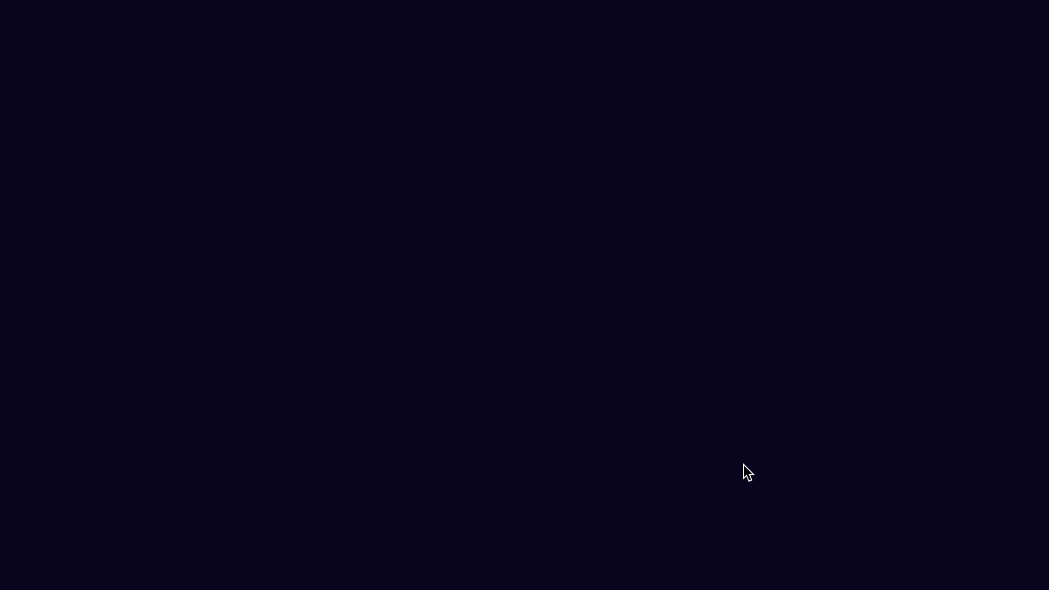
key("alt+space")
type("Obs")
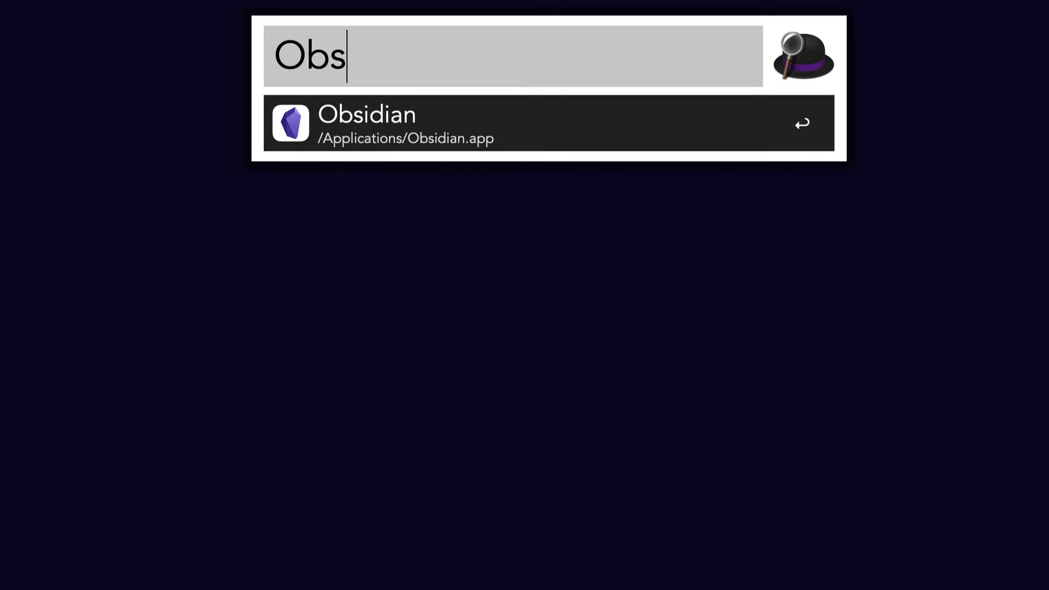
key("Return")
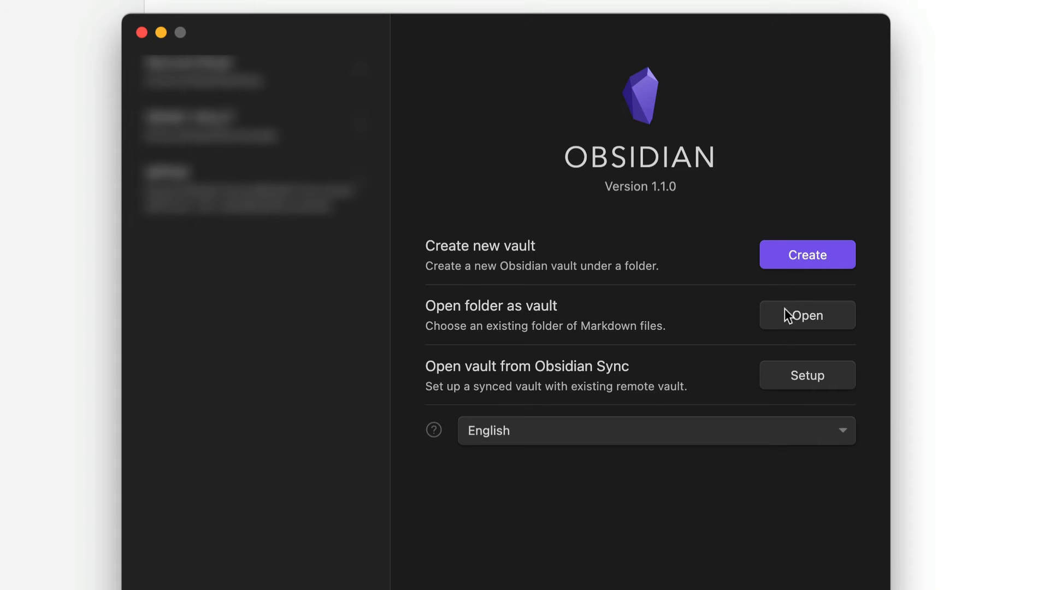
Create a new local vault named "Second Brain" located on the Desktop.
left_click(800, 260)
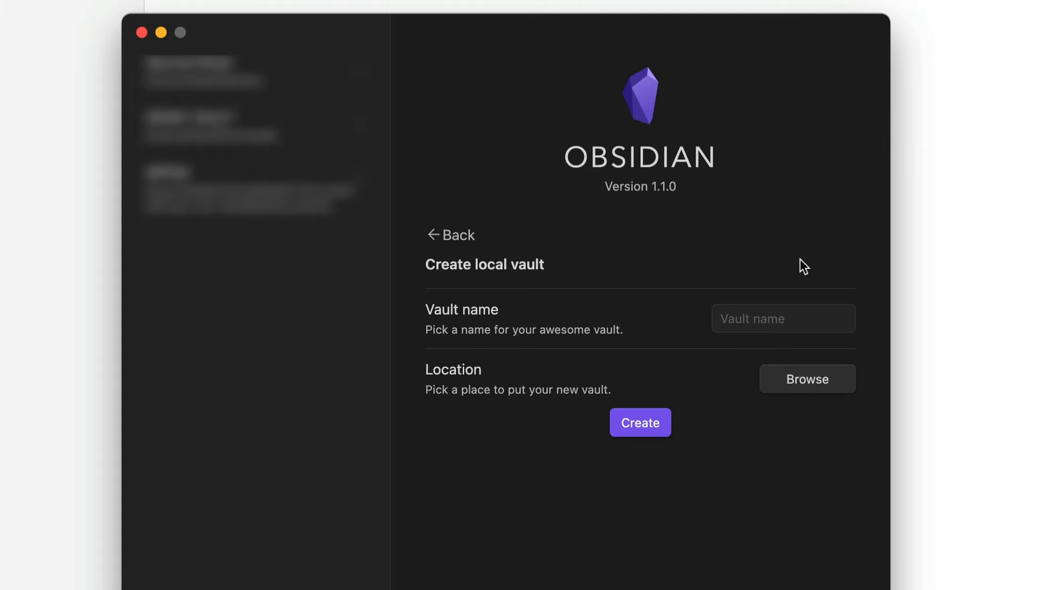
left_click(760, 320)
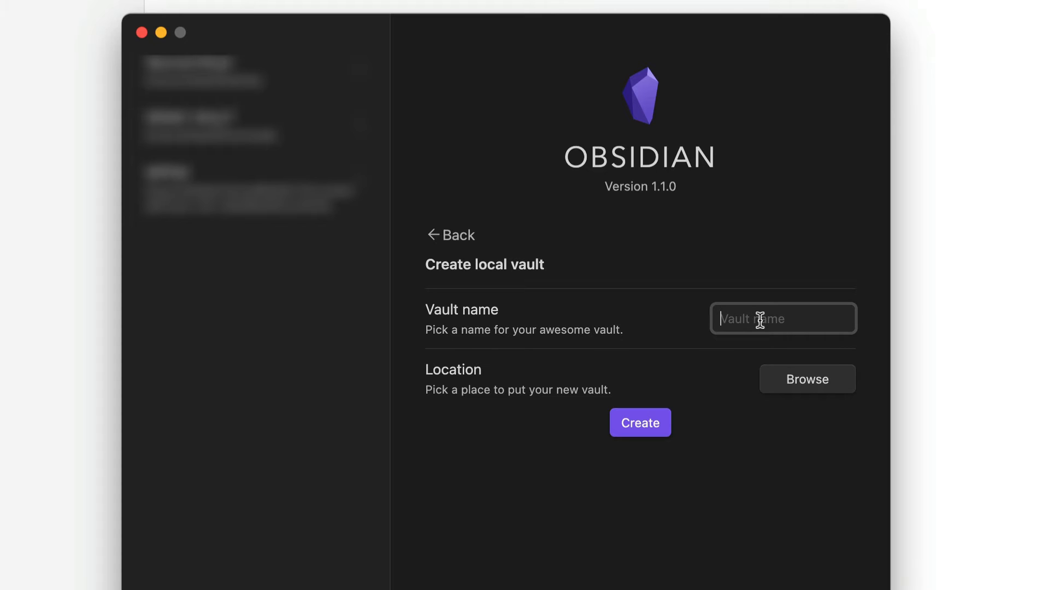
type("Second Brain")
left_click(759, 210)
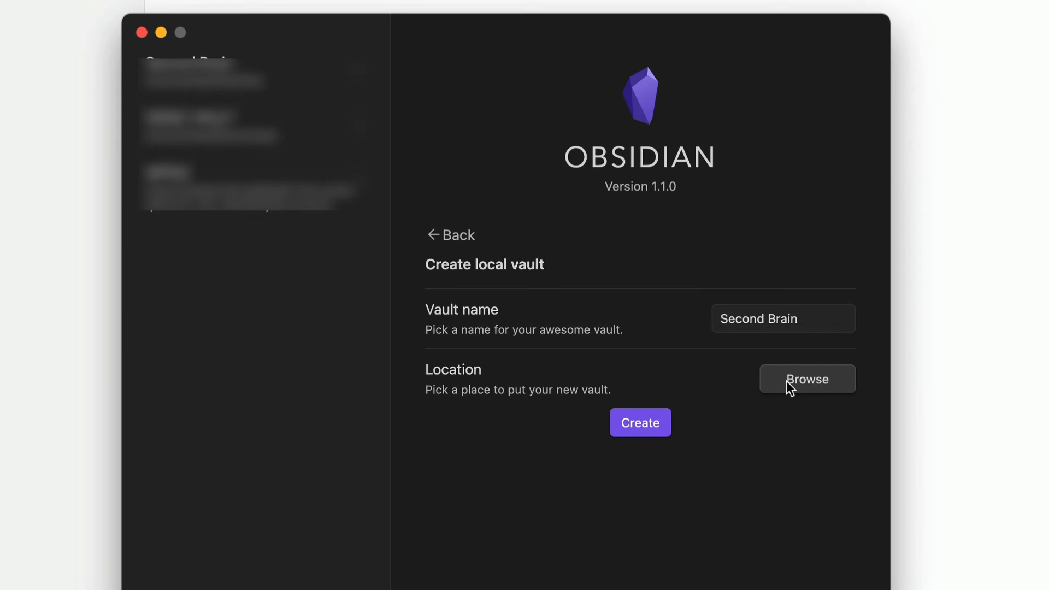
left_click(786, 381)
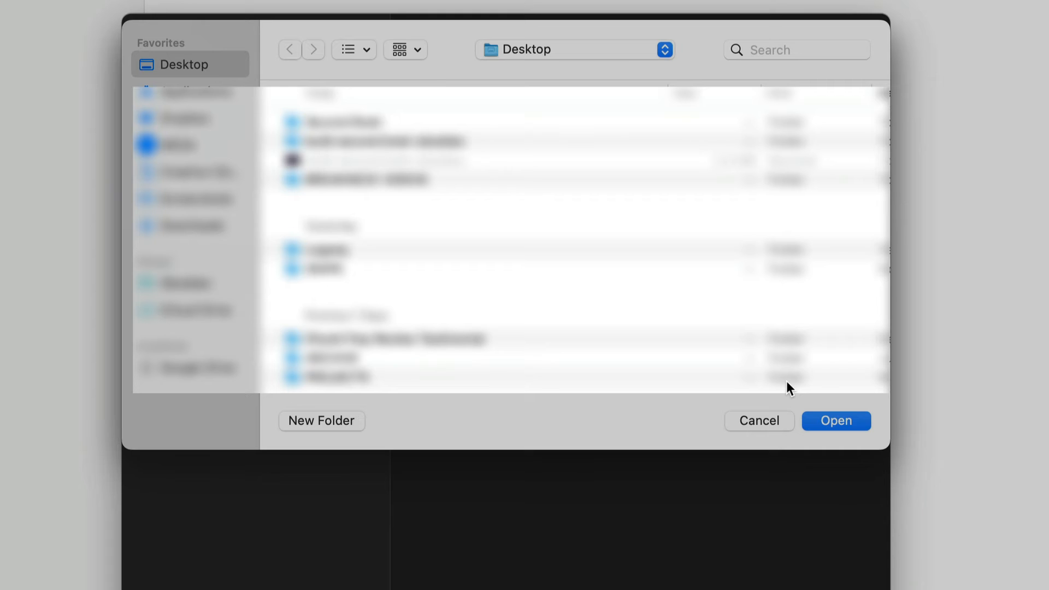
left_click(837, 420)
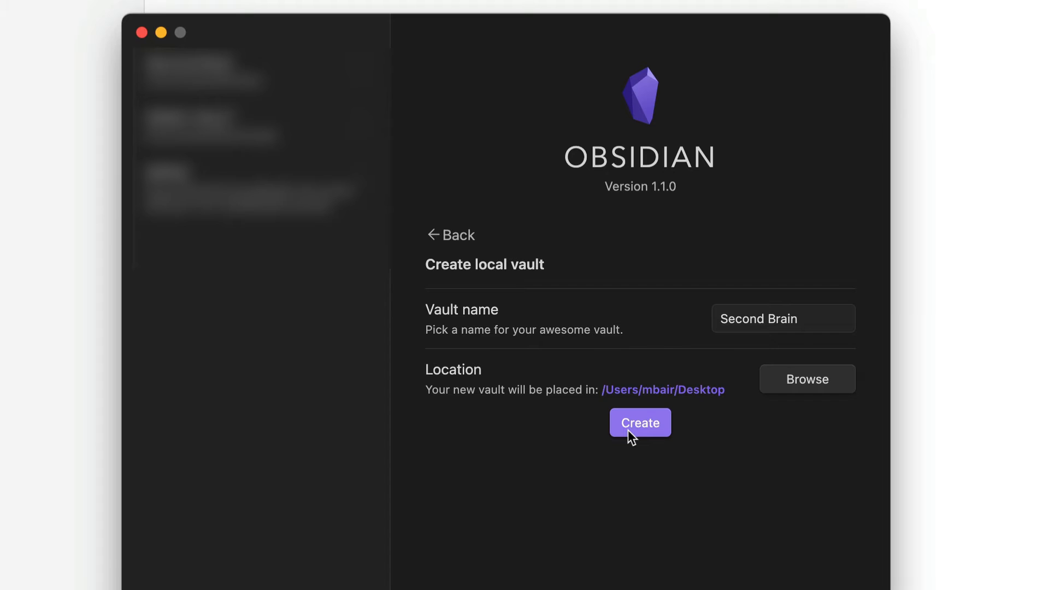
left_click(629, 430)
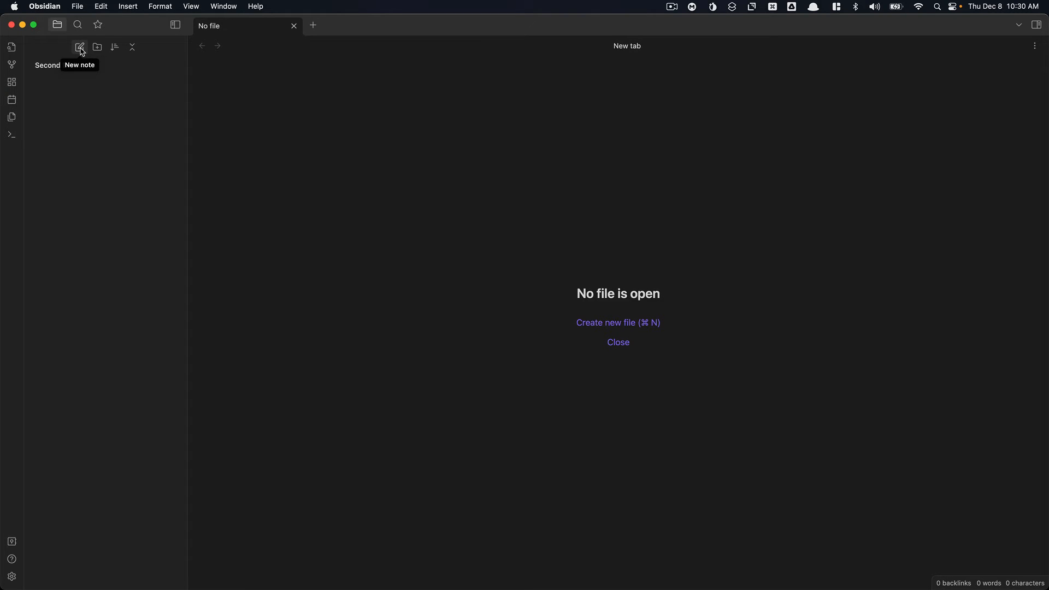
Create a note titled "This is my first note" with the body text "Content of my note".
left_click(77, 6)
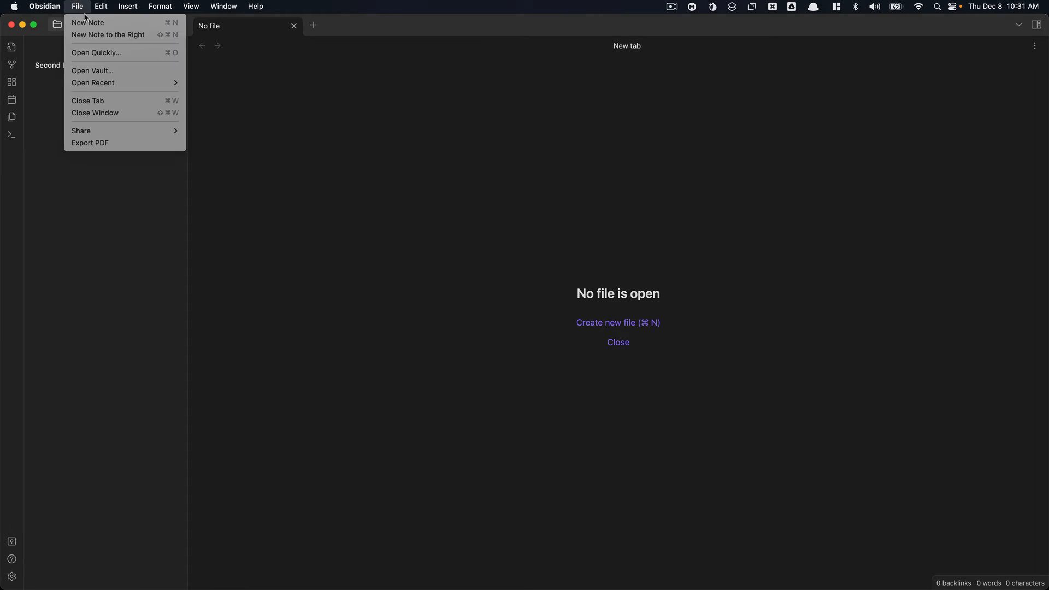
left_click(88, 23)
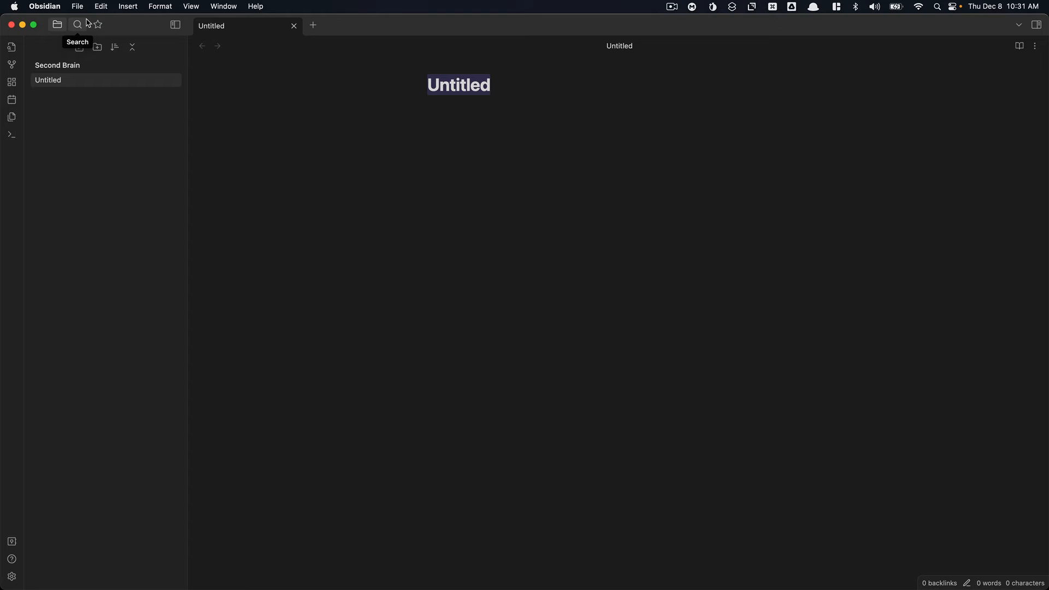
type("This")
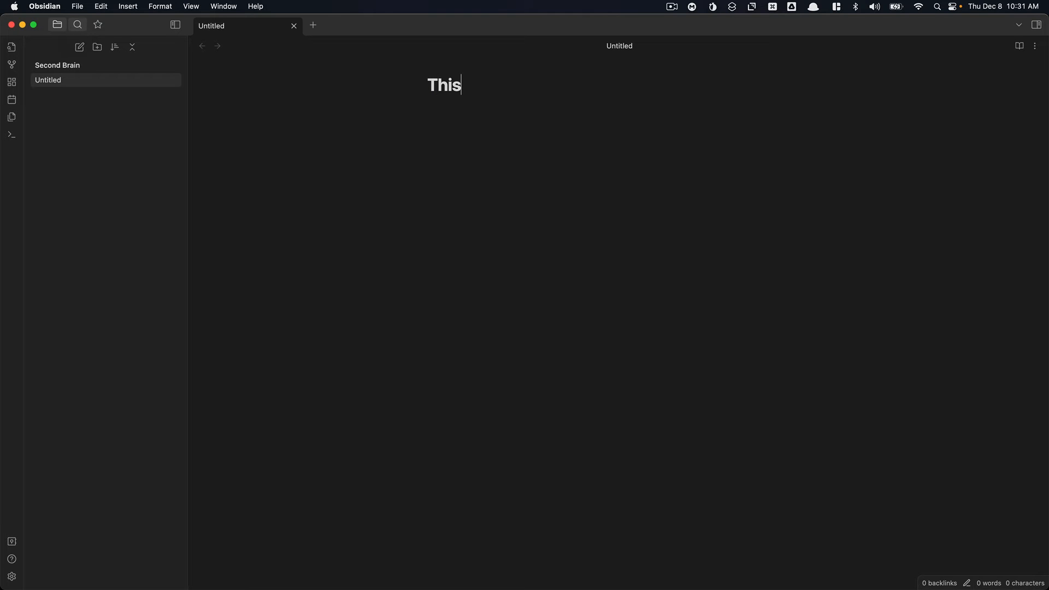
type(" is my first note")
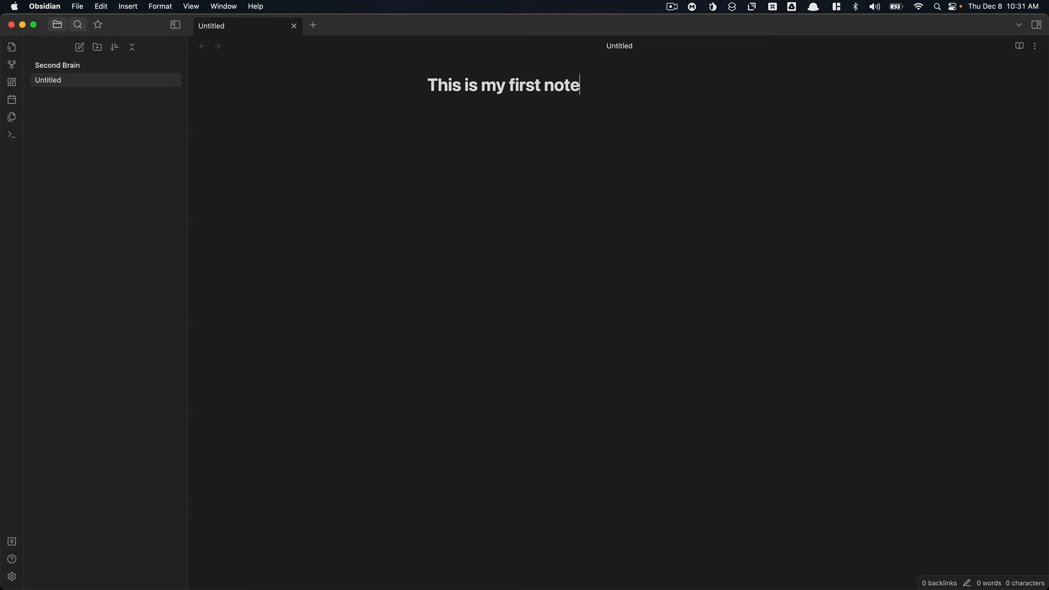
key("Return")
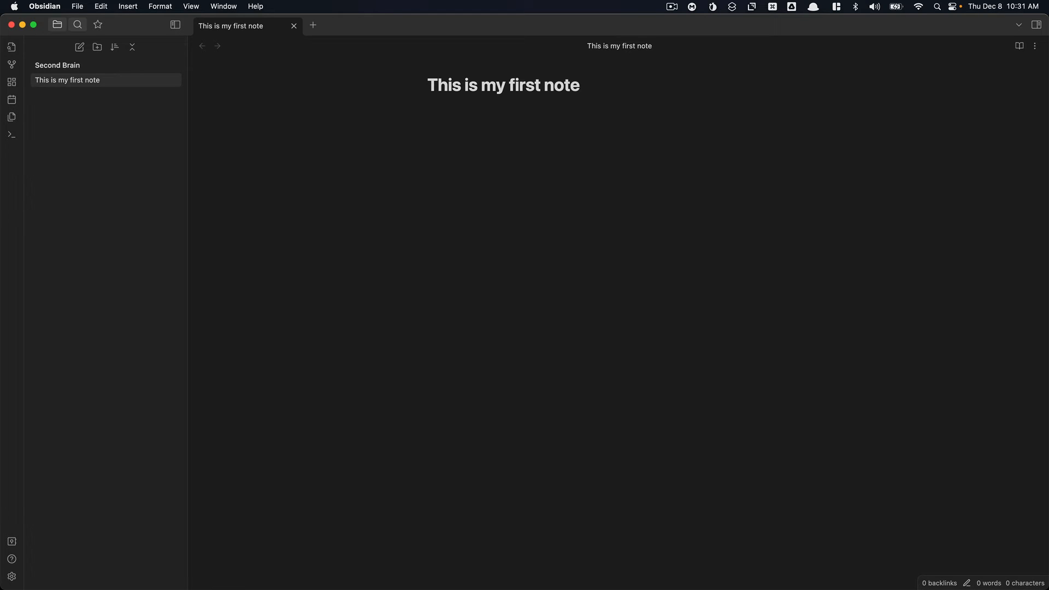
type("Content of my note")
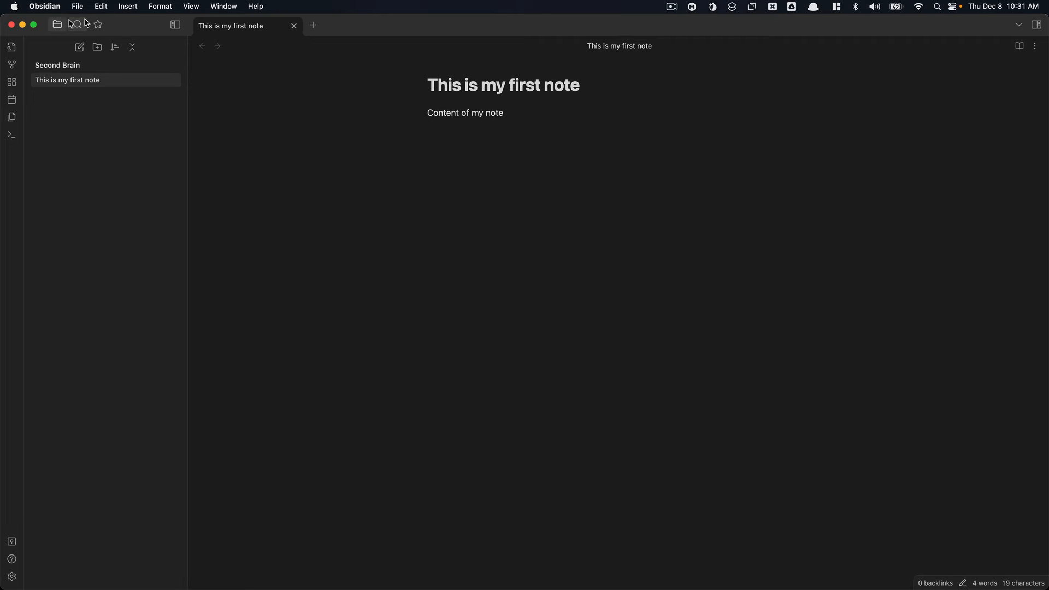
Create another note titled "Second note" with the body text "Content".
left_click(80, 47)
type("Second")
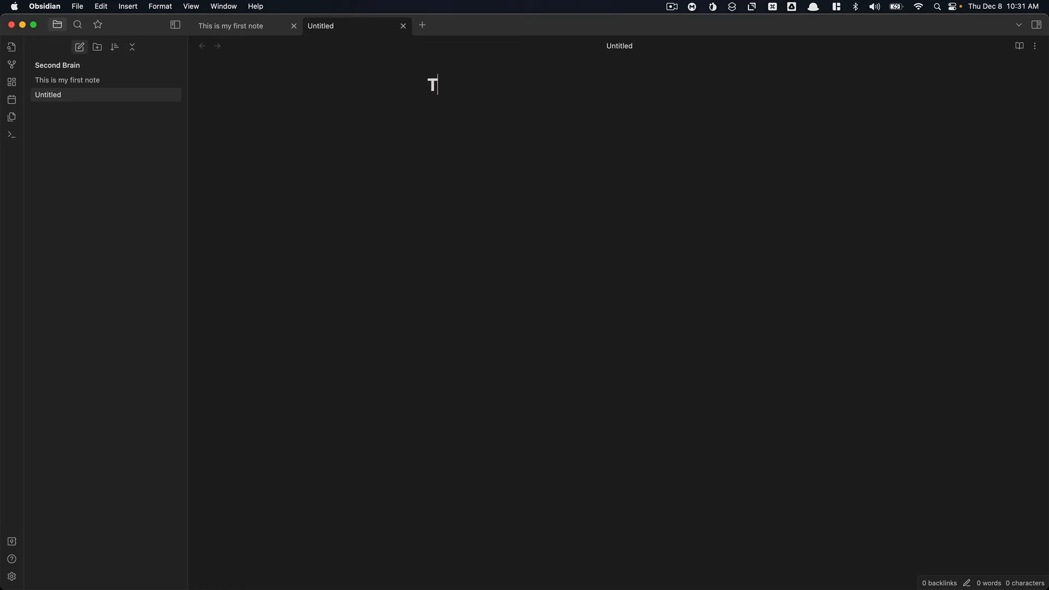
type(" ntoe")
key("BackSpace")
key("BackSpace")
key("BackSpace")
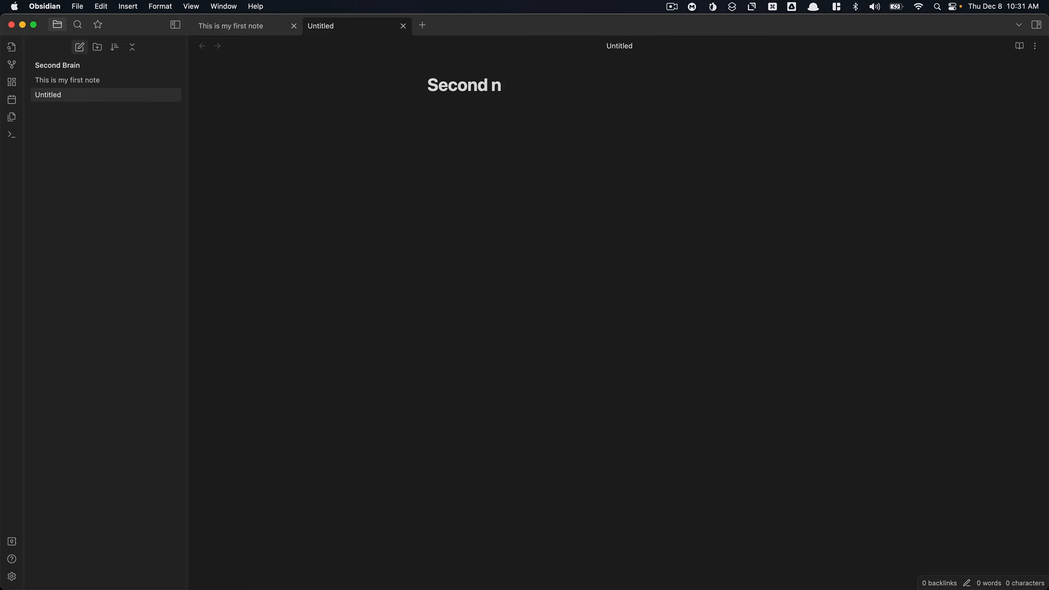
type("ote")
key("Return")
type("content")
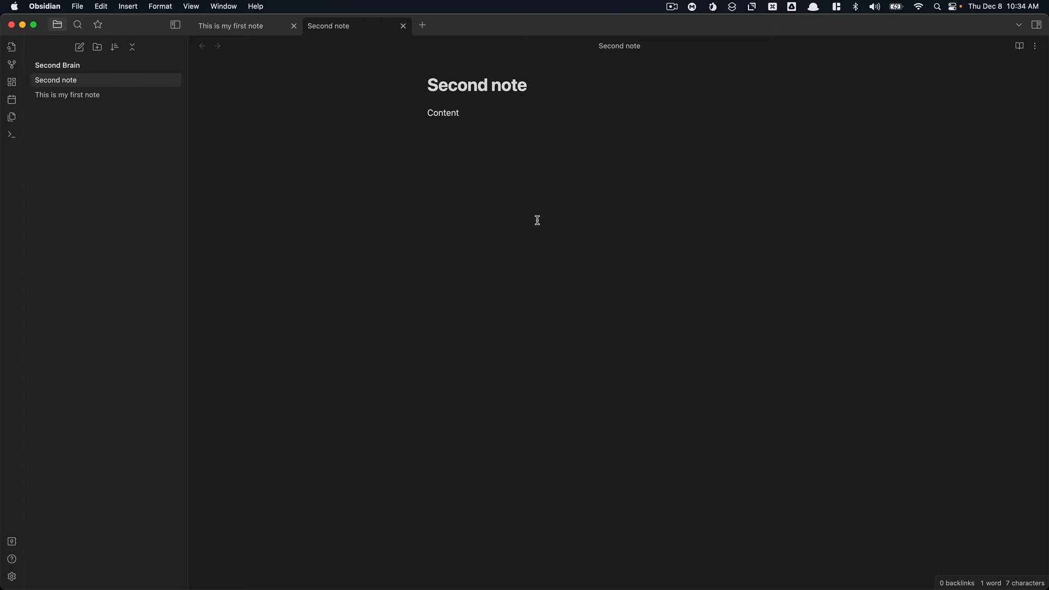
Create three folders in the vault named "First folder", "Second folder" and "Third folder".
left_click(537, 220)
left_click(102, 145)
left_click(97, 48)
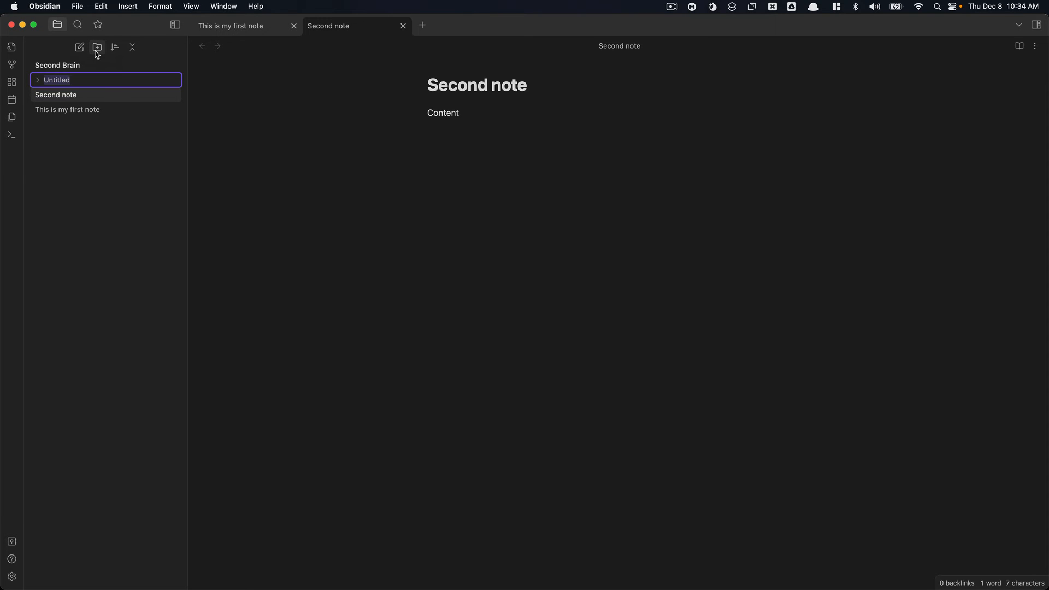
type("First folder")
key("Return")
left_click(97, 47)
type("Second folder")
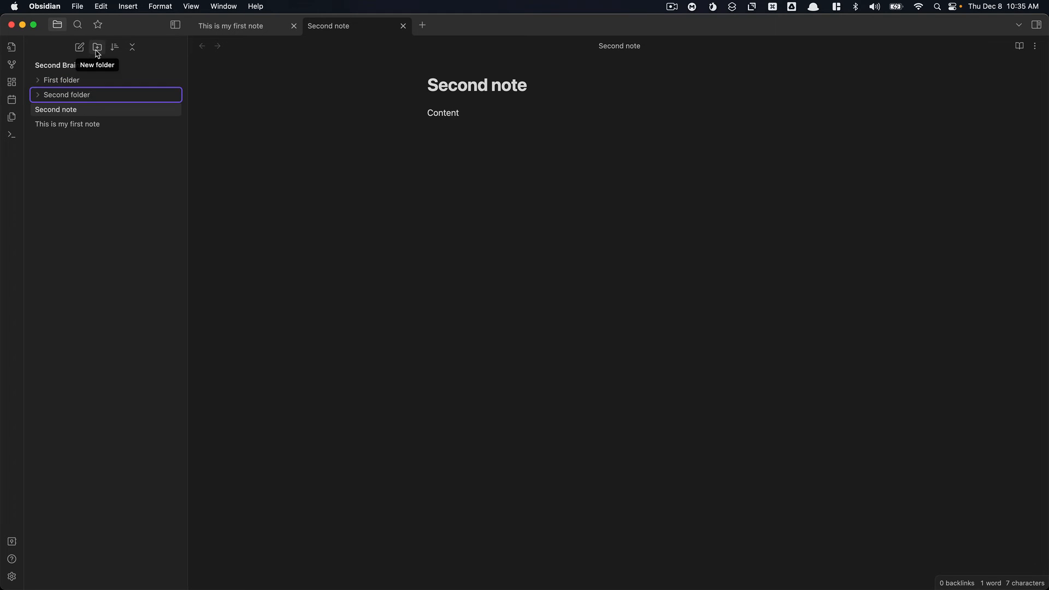
left_click(98, 48)
type("Third folder")
Open "This is my first note", move it into Second folder, and move "Second note" into Third folder.
left_click(55, 138)
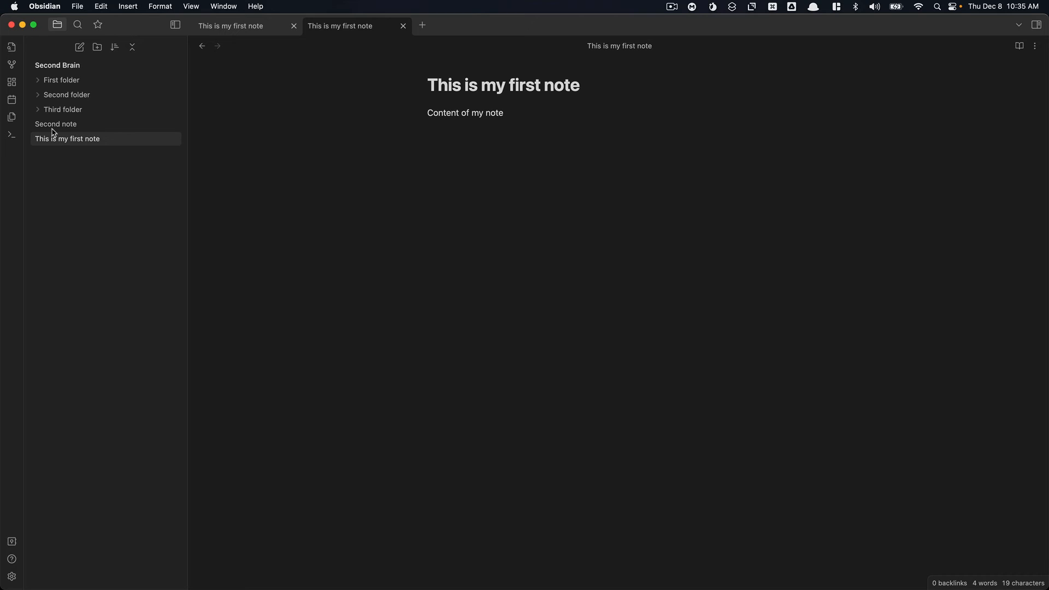
left_click_drag(55, 124, 82, 95)
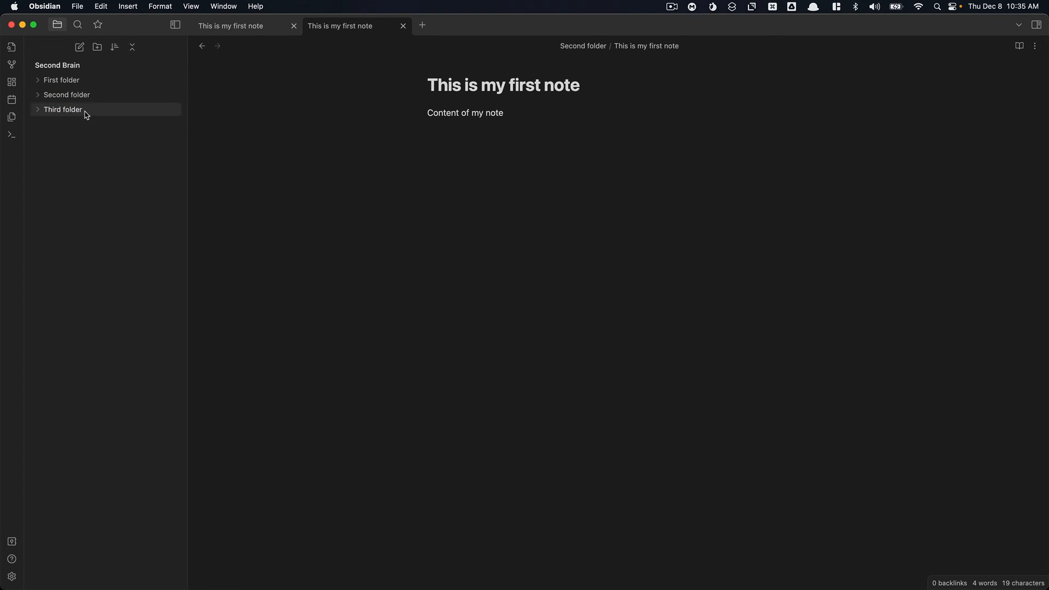
Add the tag #productivity below the body text of "This is my first note".
left_click(524, 133)
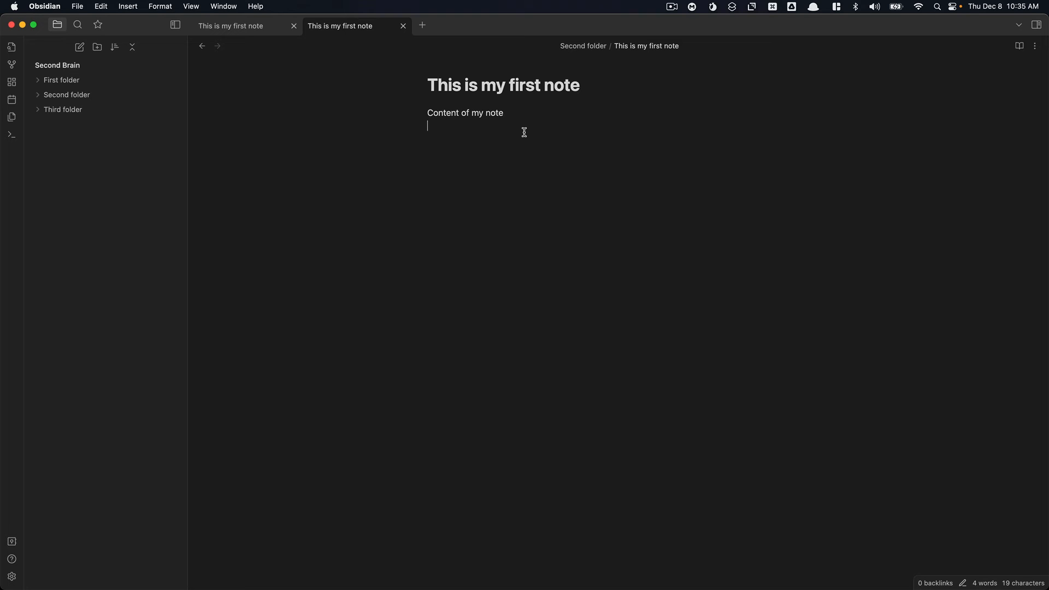
key("Return")
type("#productivity")
key("Return")
Search the vault for notes tagged #productivity from the tag itself, clear the search and return to the file list.
left_click(473, 141)
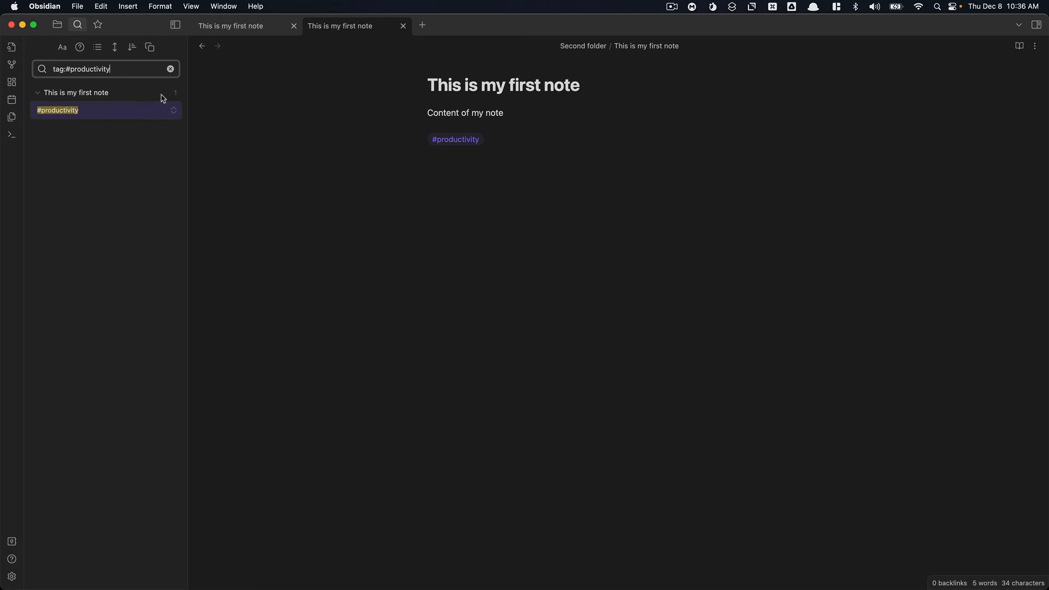
left_click(170, 69)
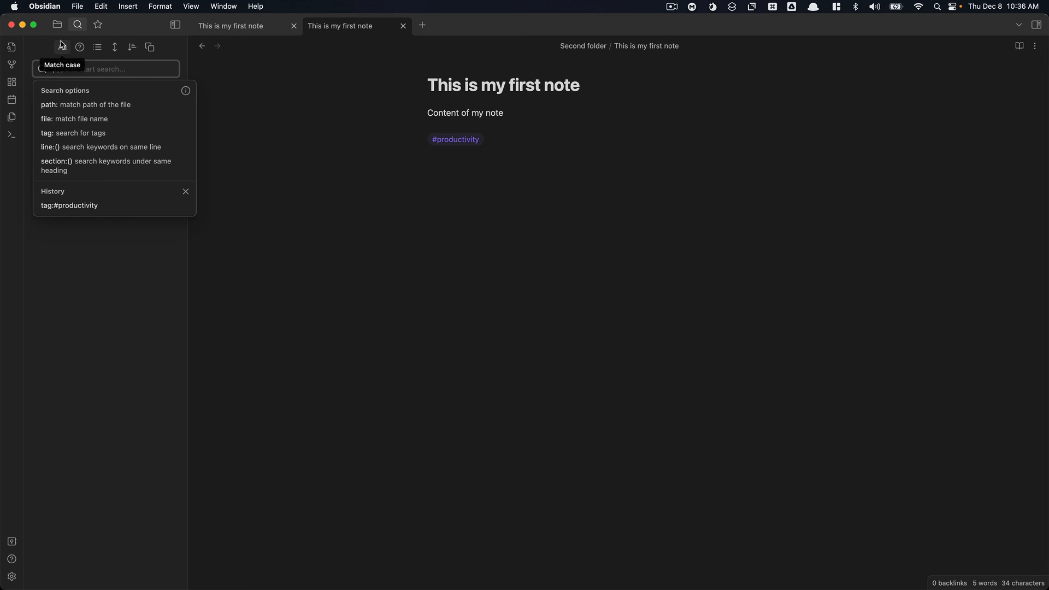
left_click(57, 24)
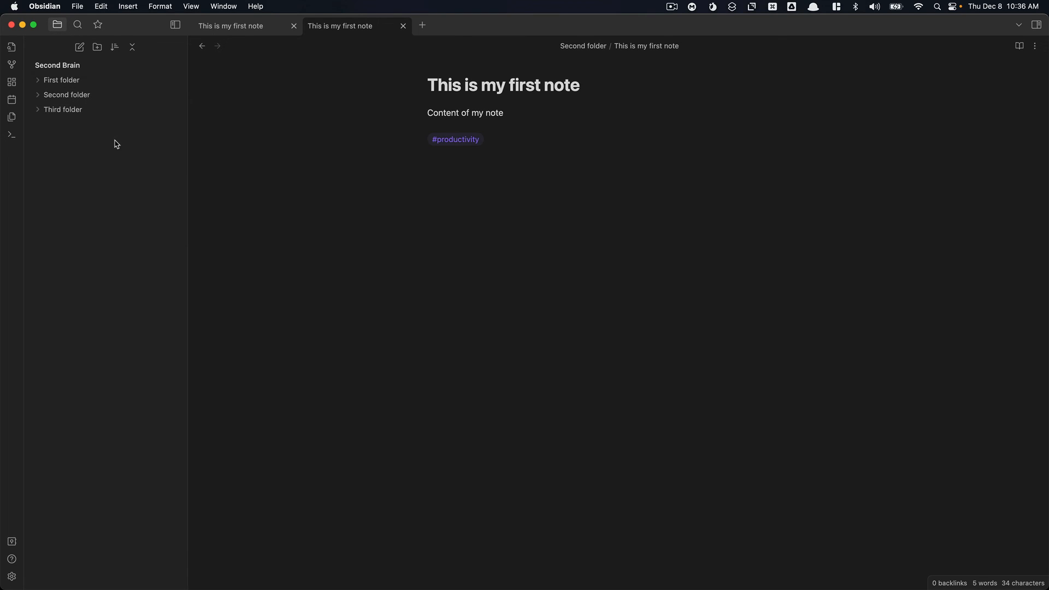
Insert an internal link to "Second note" below the #productivity tag and follow it to open that note.
left_click(504, 164)
key("Return")
type("[[")
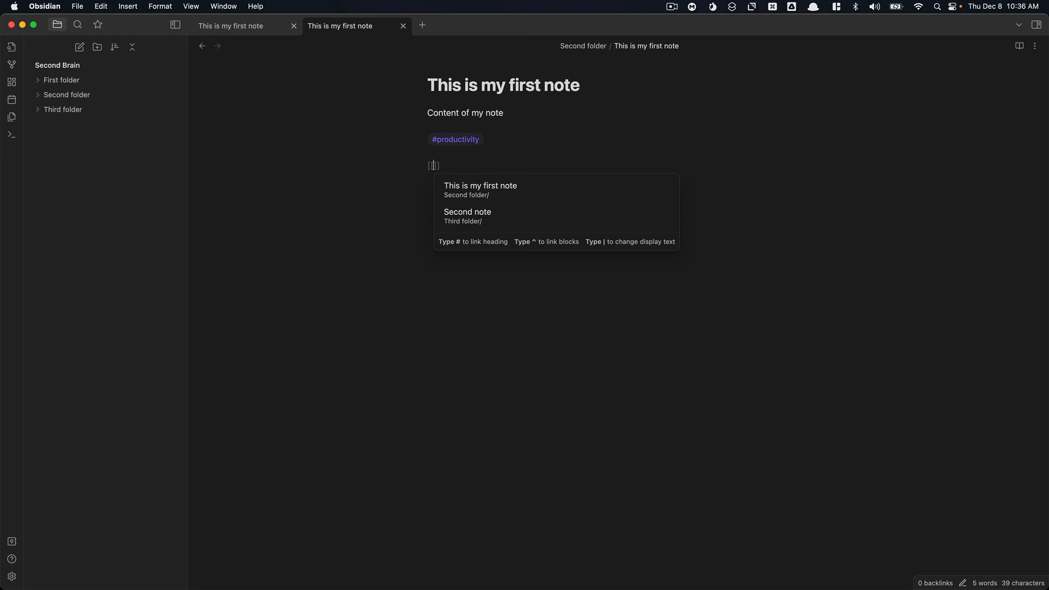
key("Down")
key("Return")
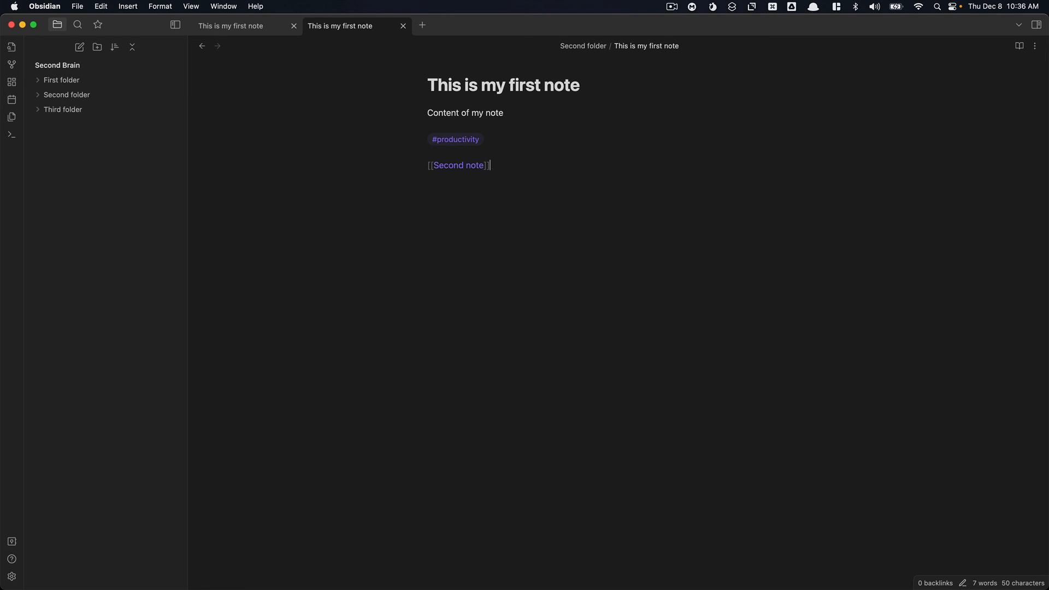
key("Return")
left_click(459, 170)
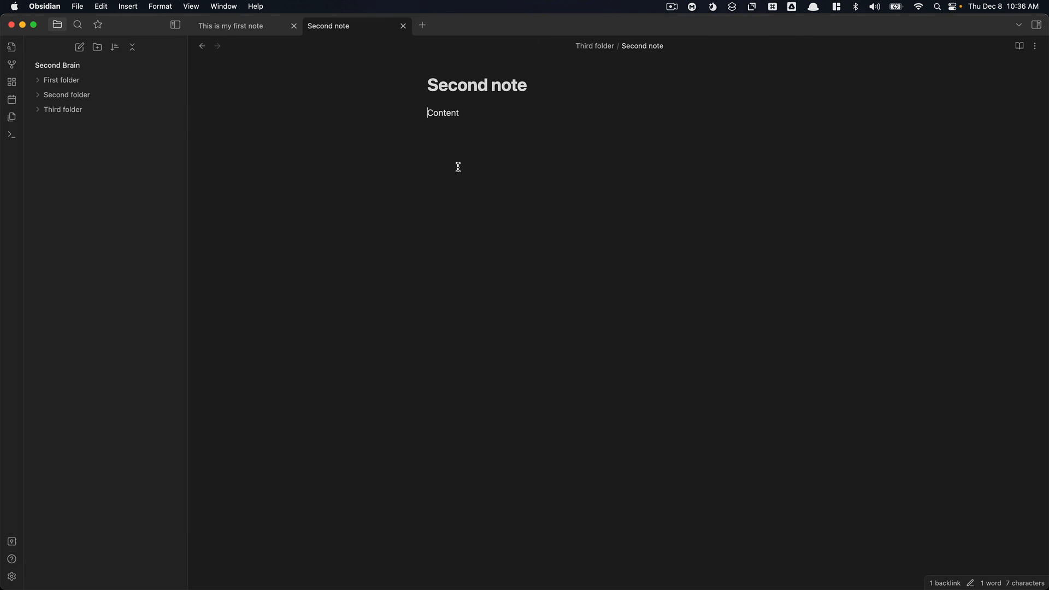